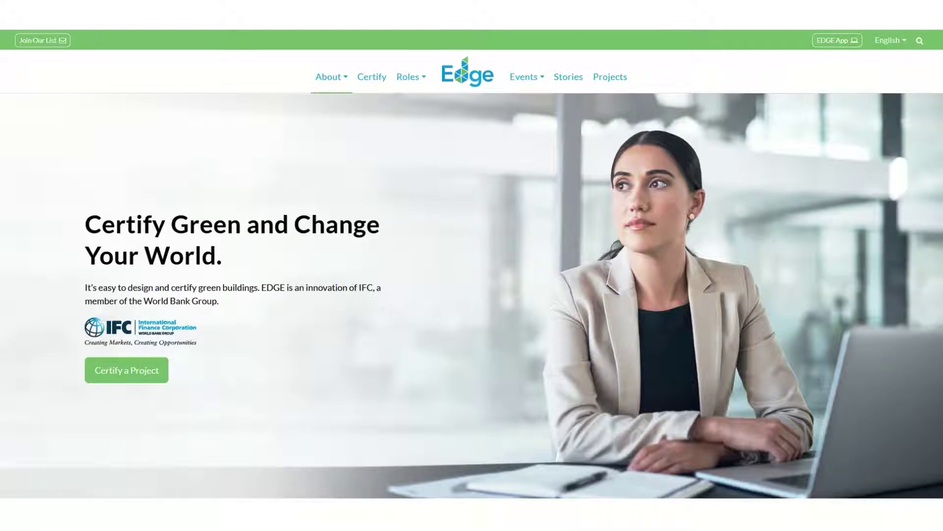
# Browse the EDGE website and launch the EDGE App.
pyautogui.scroll(-12, 813, 156)
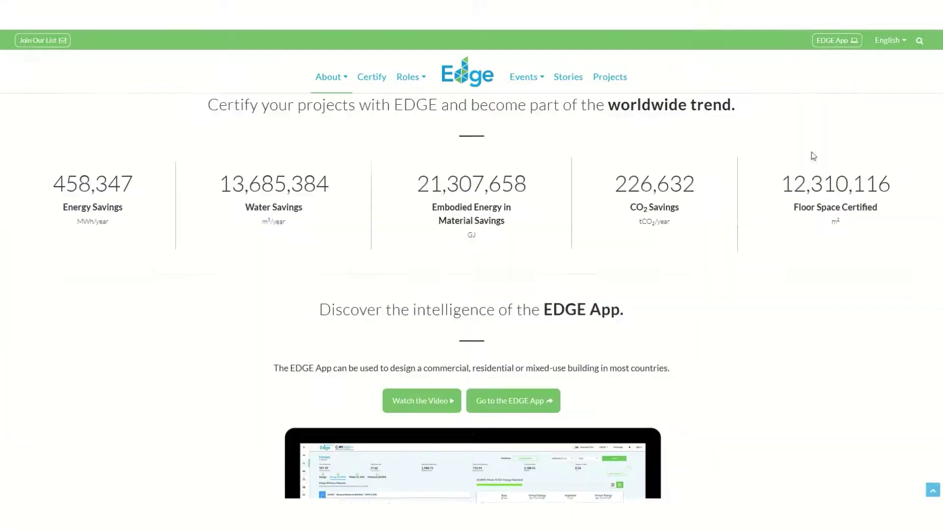
pyautogui.scroll(-15, 814, 156)
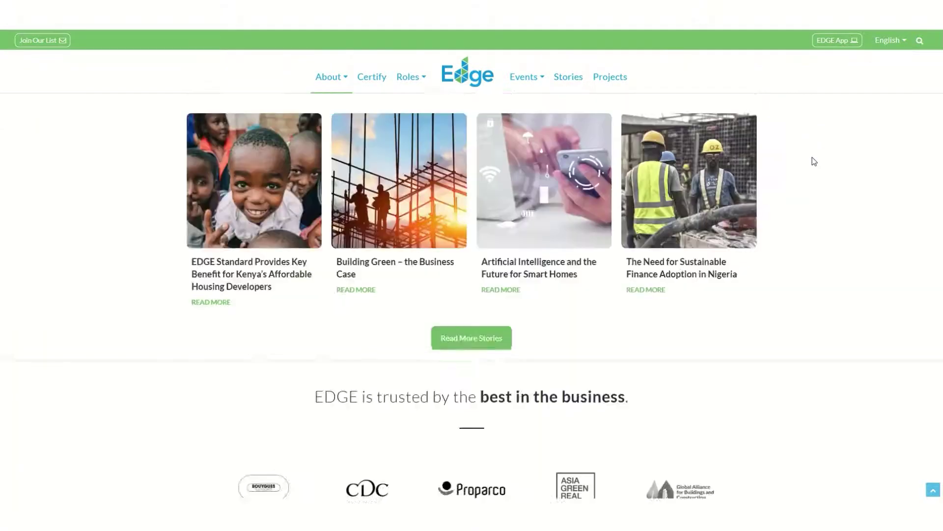
pyautogui.scroll(-5, 814, 161)
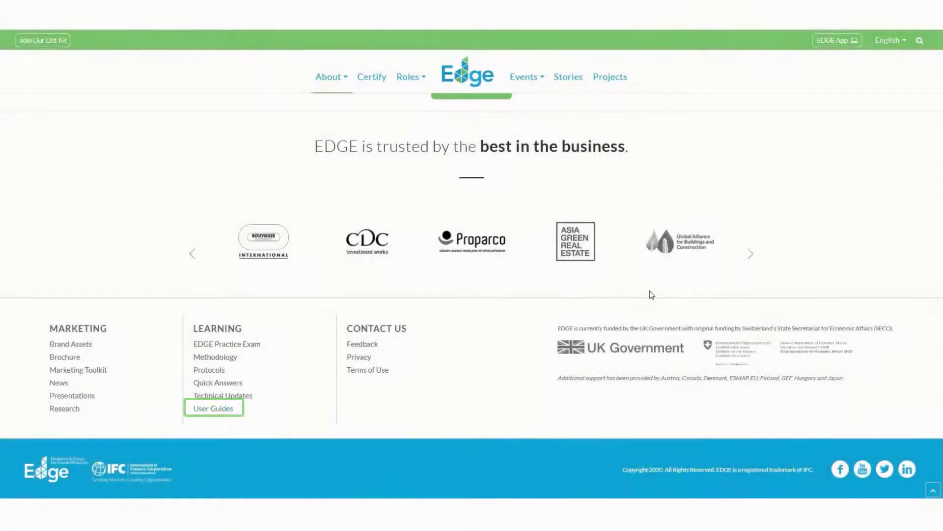
pyautogui.scroll(12, 633, 292)
pyautogui.scroll(10, 620, 293)
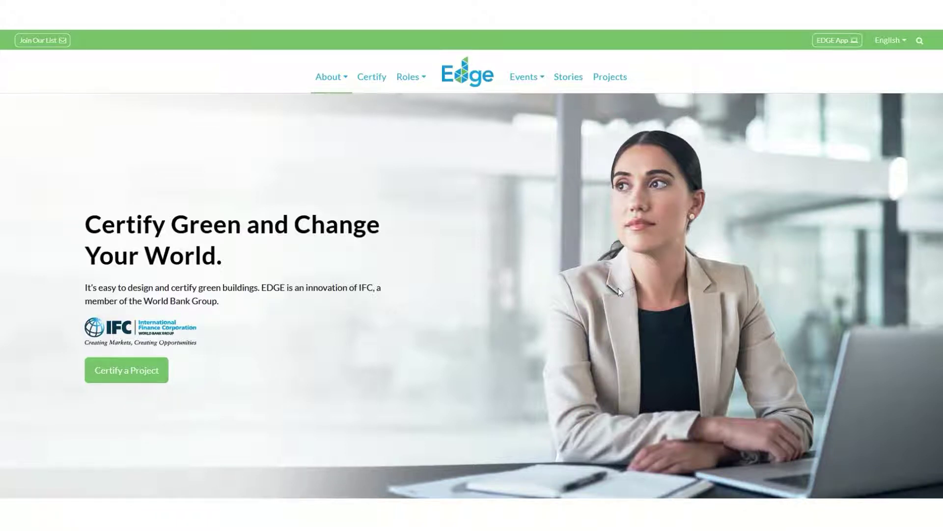
pyautogui.click(848, 43)
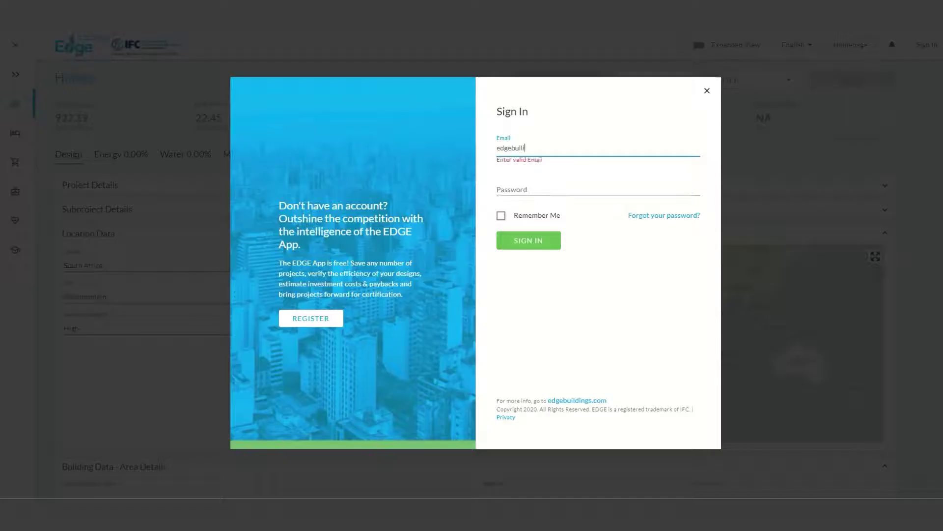
# Sign in with the account e-mail and password, then start entering the project name 'Green Premium Condom…'.
pyautogui.write('@gmail.com')
pyautogui.press('Tab')
pyautogui.write('password12')
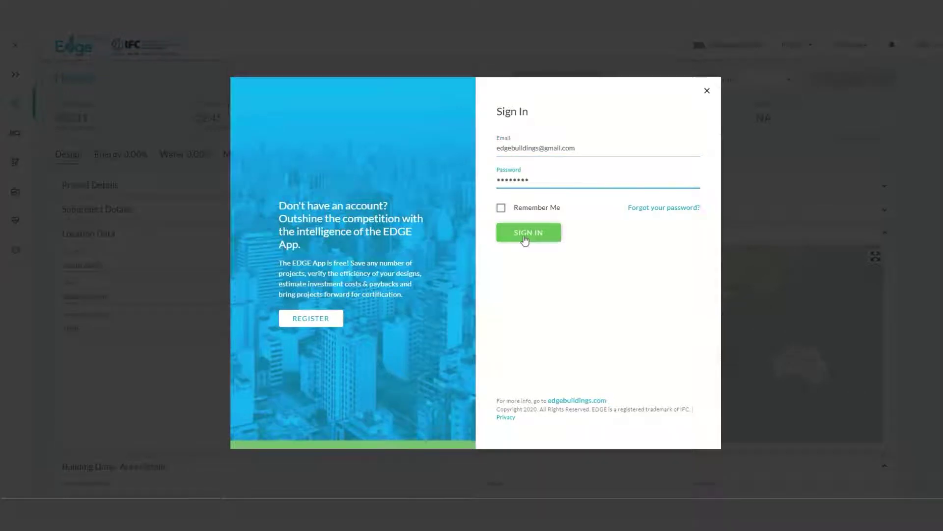
pyautogui.press('Return')
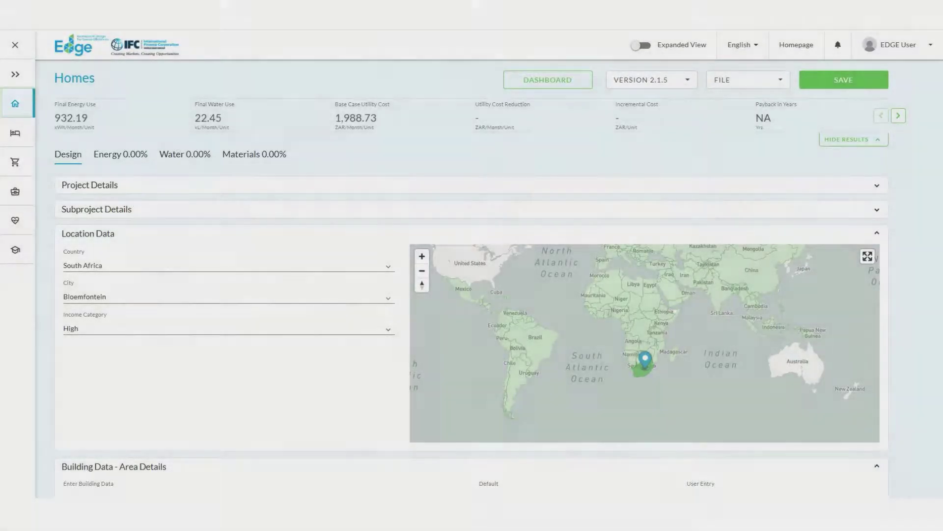
pyautogui.write('Green Premium Condominiums')
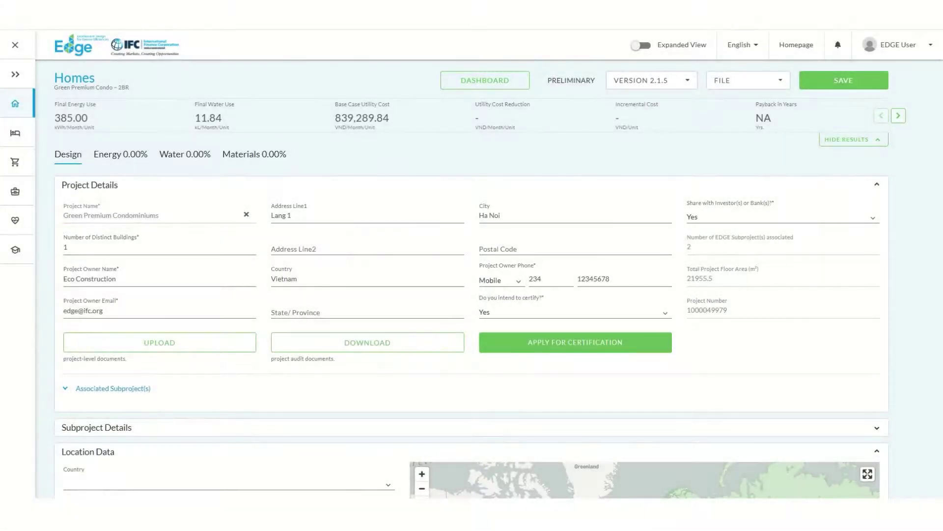
# Expand the Subproject Details section of the 2BR subproject.
pyautogui.scroll(-3, 907, 314)
pyautogui.click(877, 179)
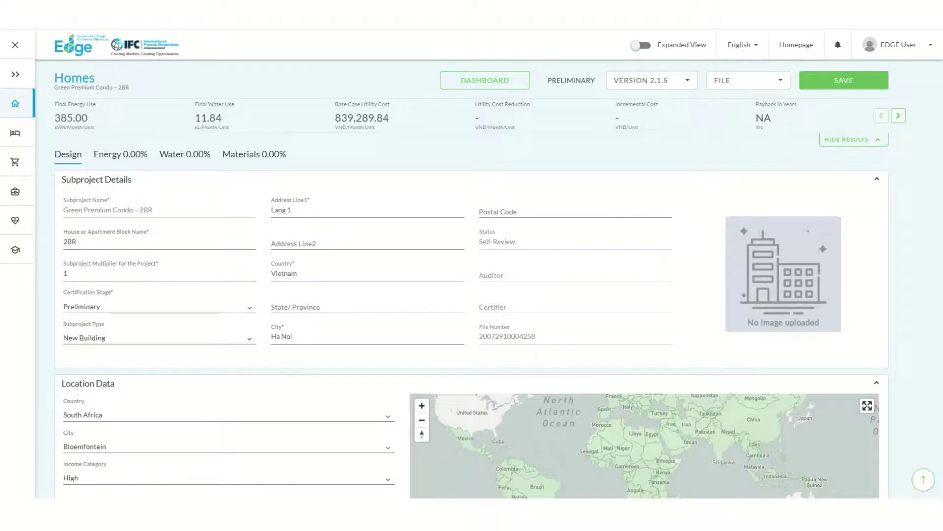
# Set the location to Vietnam, Ha Noi, with the Lower Middle income category.
pyautogui.scroll(-4, 924, 212)
pyautogui.click(123, 218)
pyautogui.write('vietn')
pyautogui.click(91, 248)
pyautogui.click(339, 248)
pyautogui.write('ha')
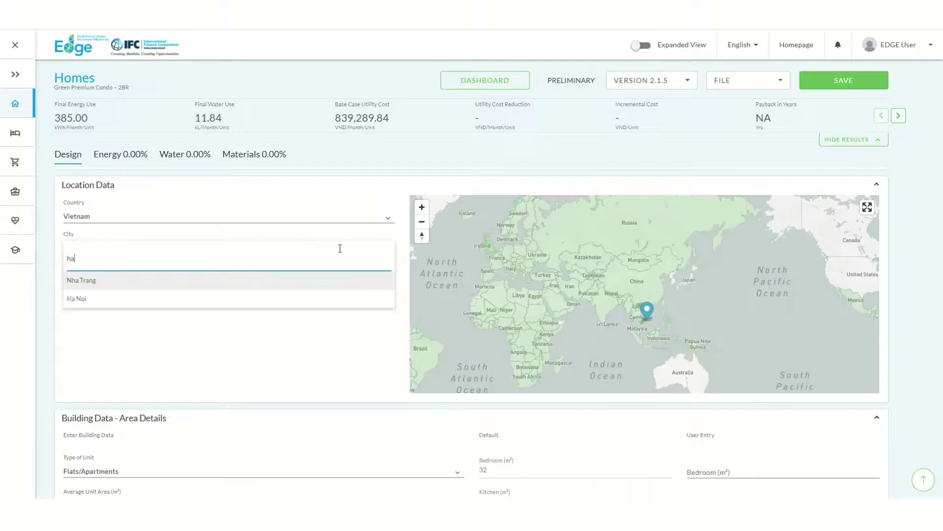
pyautogui.click(80, 298)
pyautogui.click(365, 287)
pyautogui.click(339, 300)
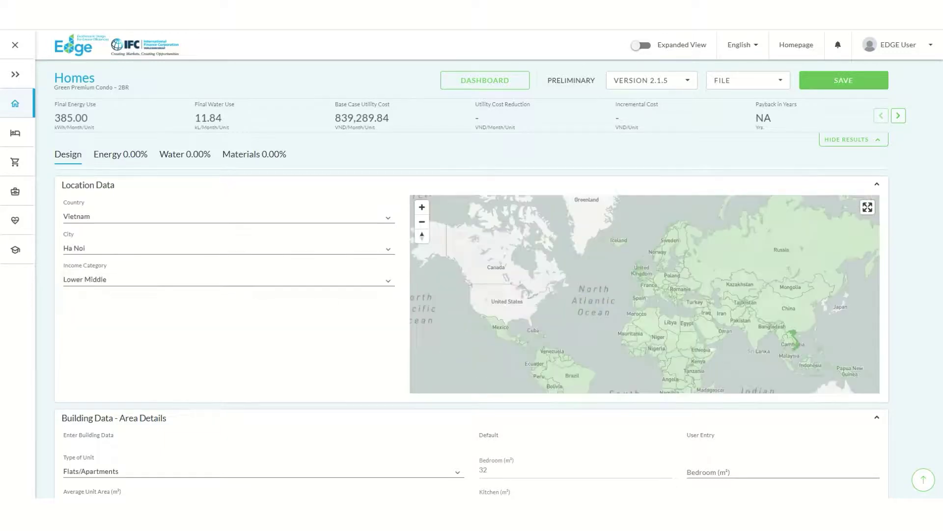
# Save the 2BR subproject and return to the project dashboard.
pyautogui.scroll(-4, 303, 361)
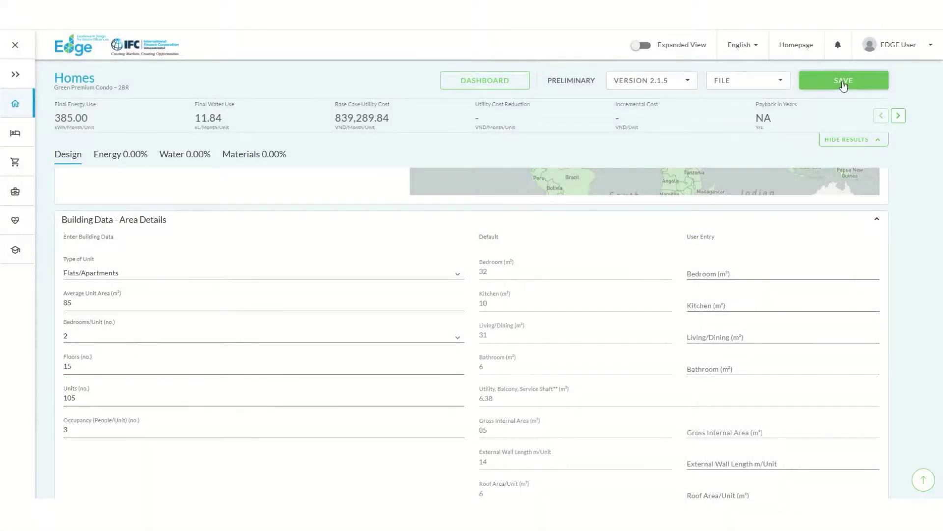
pyautogui.click(843, 84)
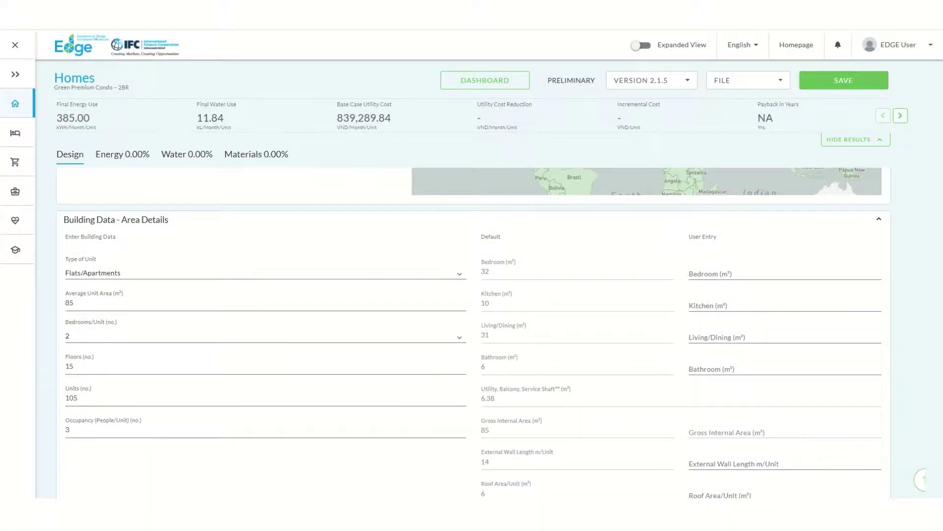
pyautogui.click(503, 86)
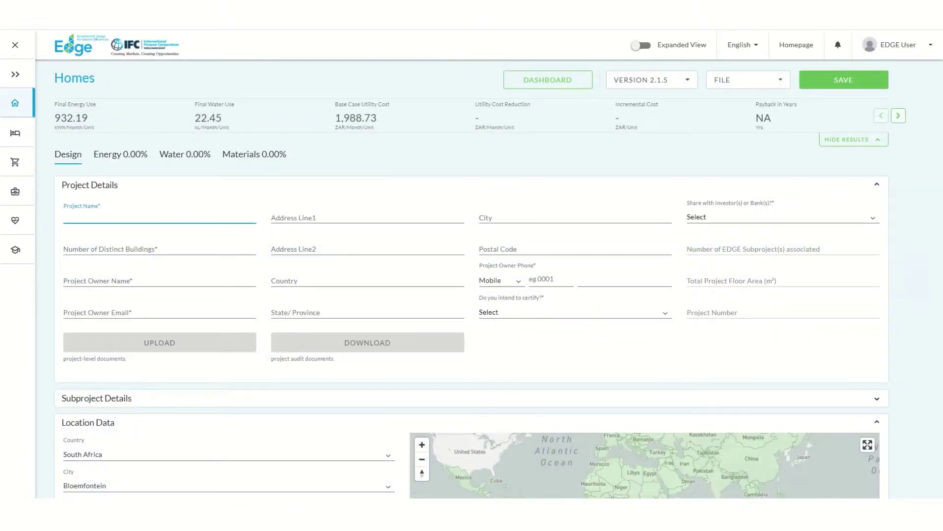
# Link the new subproject to the existing Green Premium Condominiums project via the 'Gree' suggestion.
pyautogui.write('Gree')
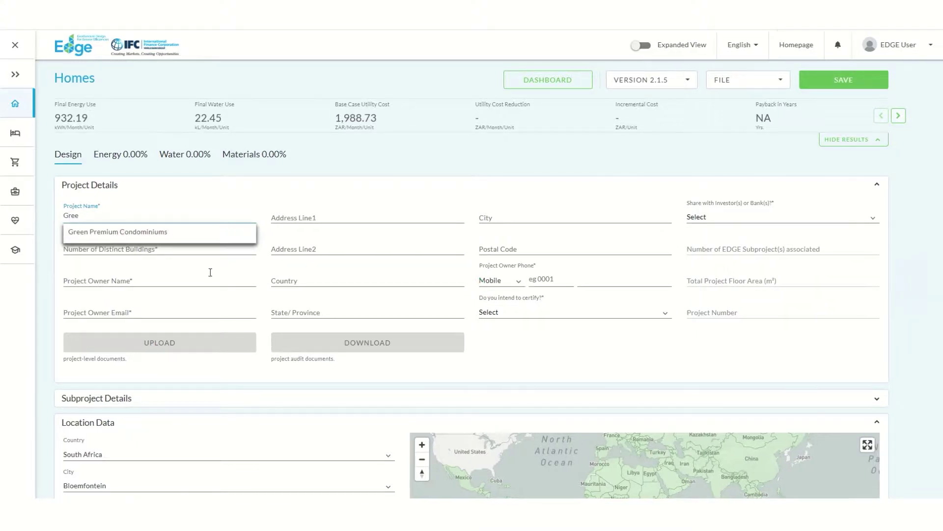
pyautogui.click(150, 238)
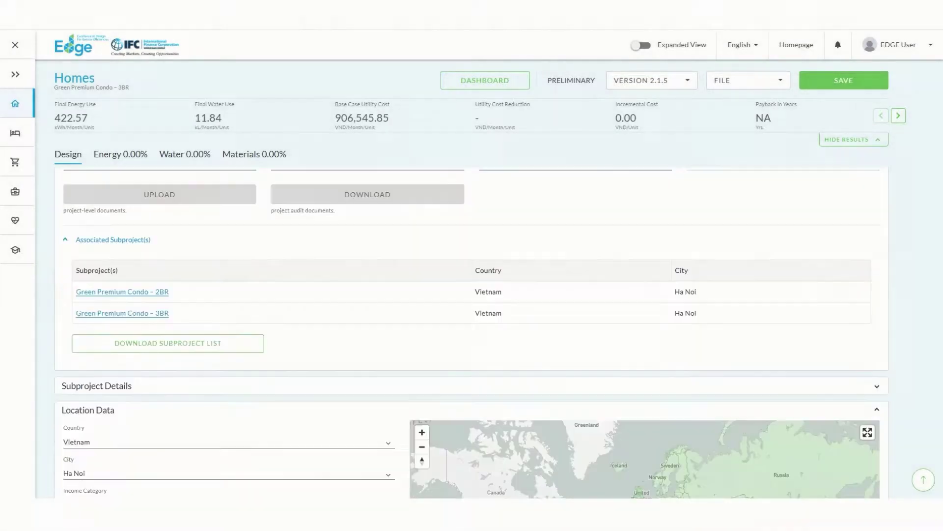
pyautogui.scroll(-7, 857, 254)
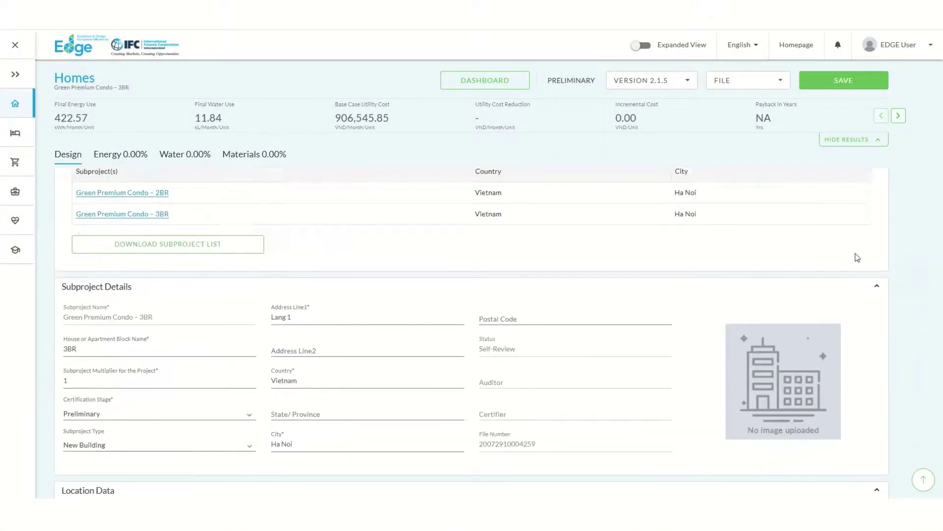
pyautogui.scroll(-6, 337, 311)
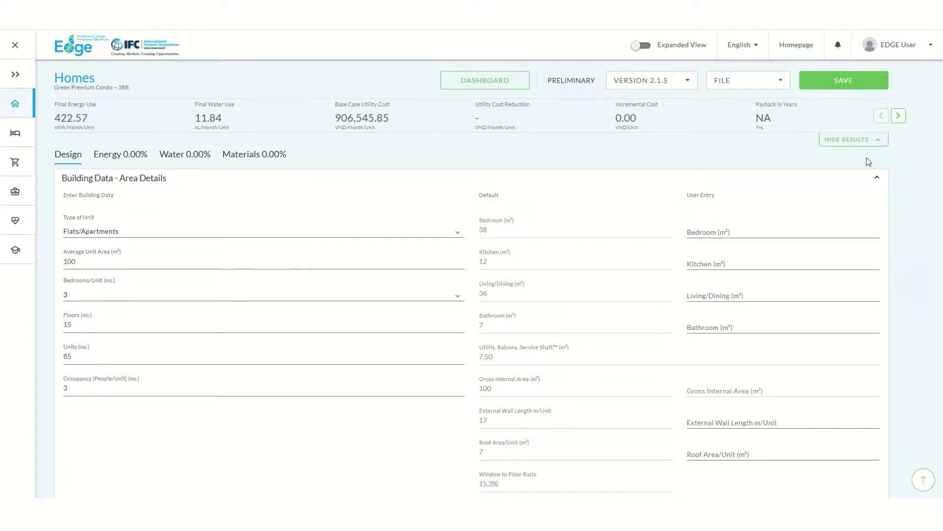
# Save the 3BR subproject and advance the results bar to show 241.37 tCO₂/year emissions.
pyautogui.click(837, 84)
pyautogui.click(898, 116)
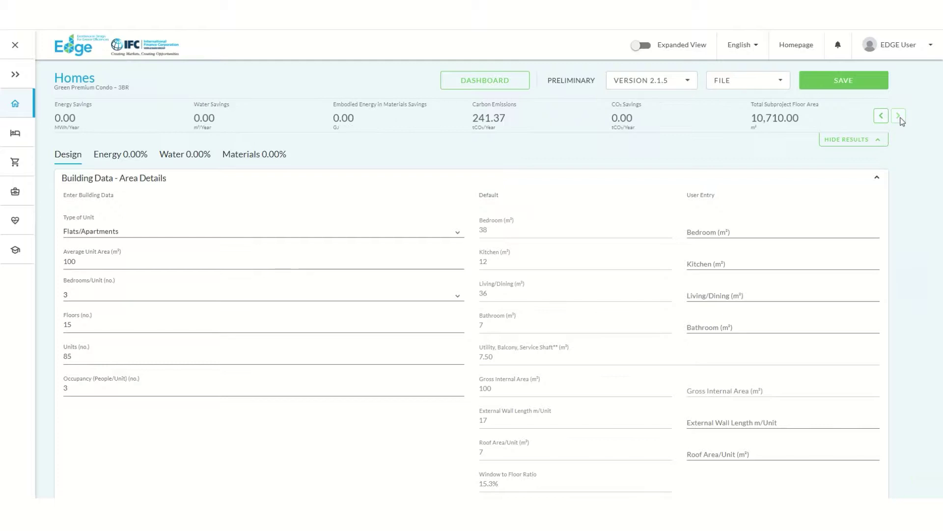